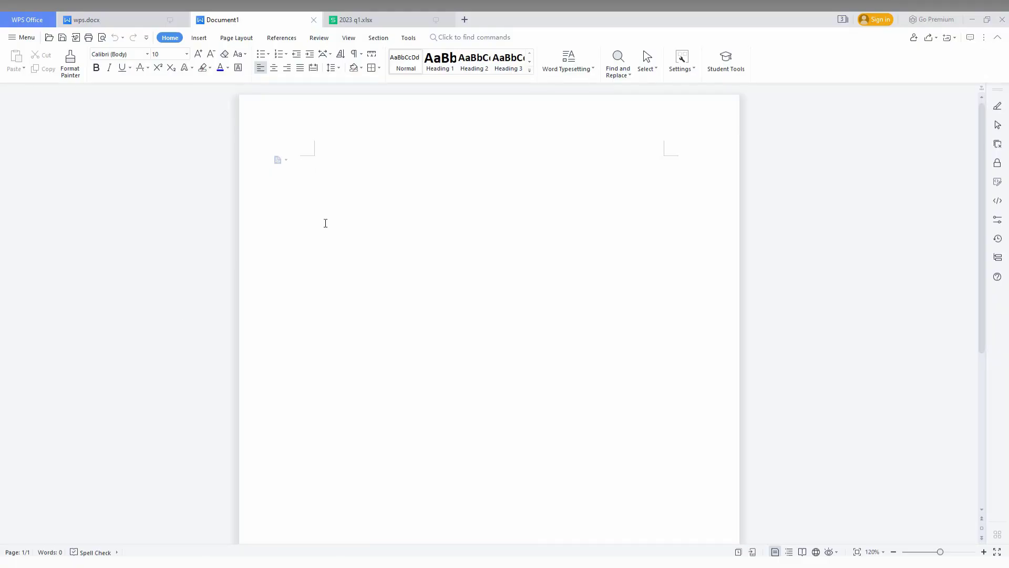
Draw a Right Arrow block arrow from the Shapes gallery near the top of the page
click(198, 38)
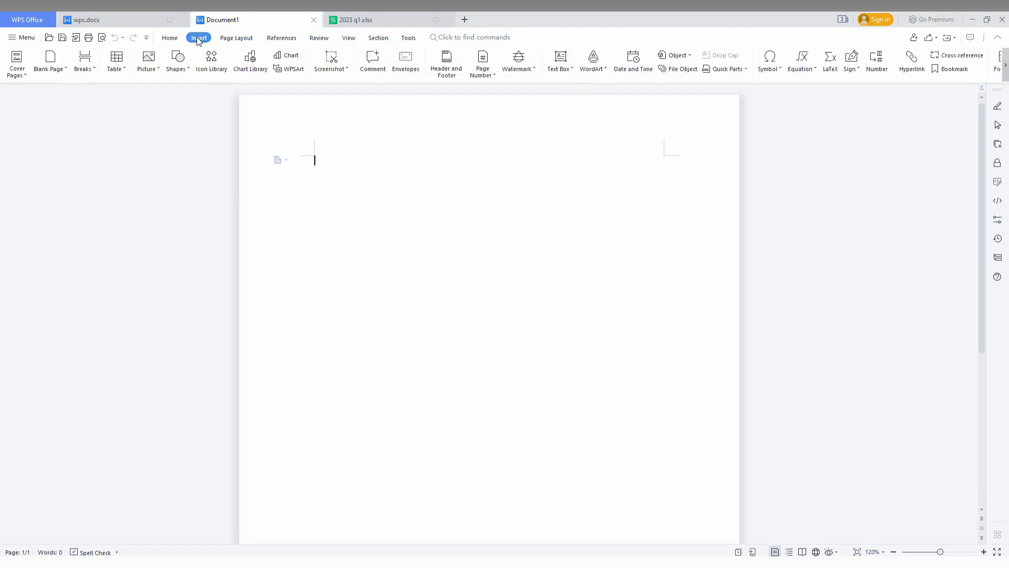
click(187, 68)
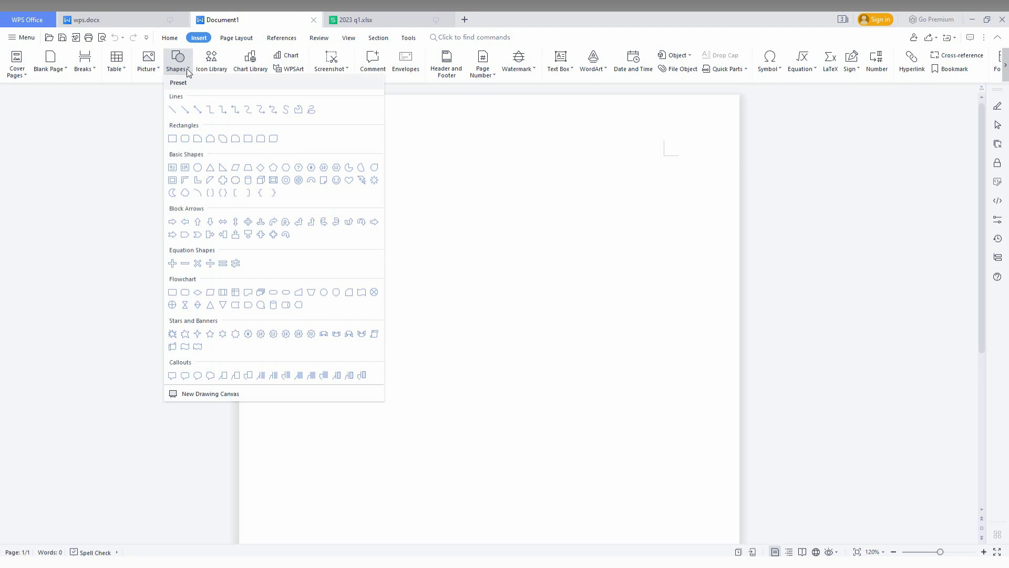
click(173, 225)
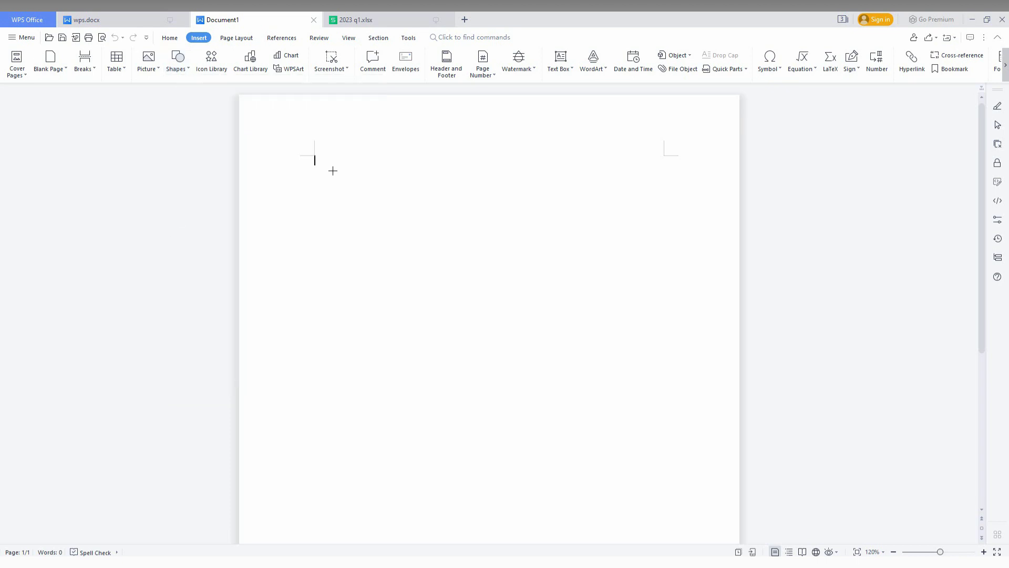
drag(315, 181, 696, 362)
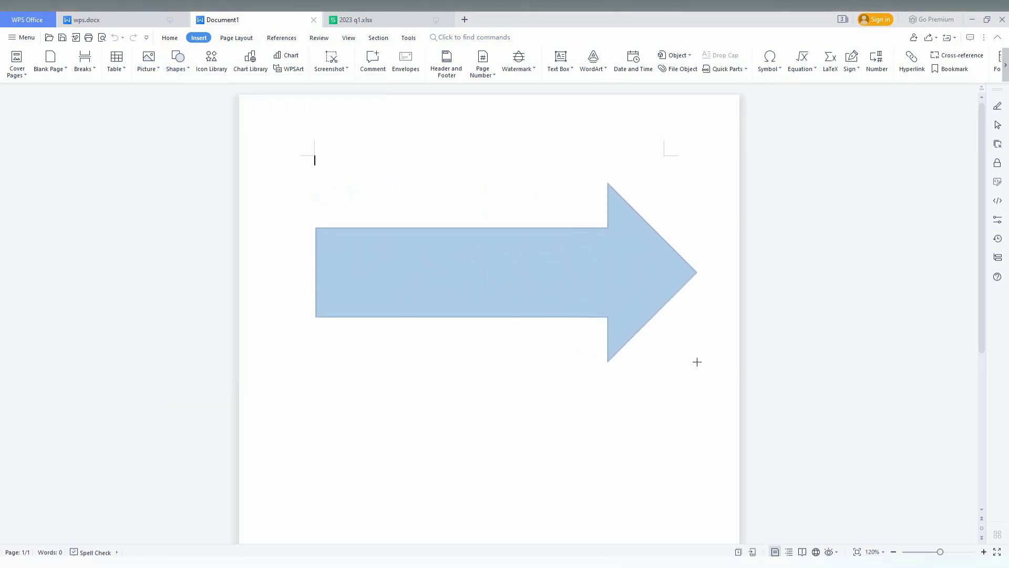
mouse_move(696, 362)
mouse_down()
mouse_move(567, 252)
mouse_move(305, 204)
mouse_move(379, 213)
mouse_move(474, 244)
mouse_move(485, 344)
mouse_move(474, 221)
mouse_move(468, 322)
mouse_move(628, 314)
mouse_move(464, 318)
mouse_move(382, 307)
mouse_move(487, 300)
mouse_move(437, 280)
mouse_move(549, 335)
mouse_move(667, 309)
mouse_move(418, 299)
mouse_move(451, 301)
mouse_up()
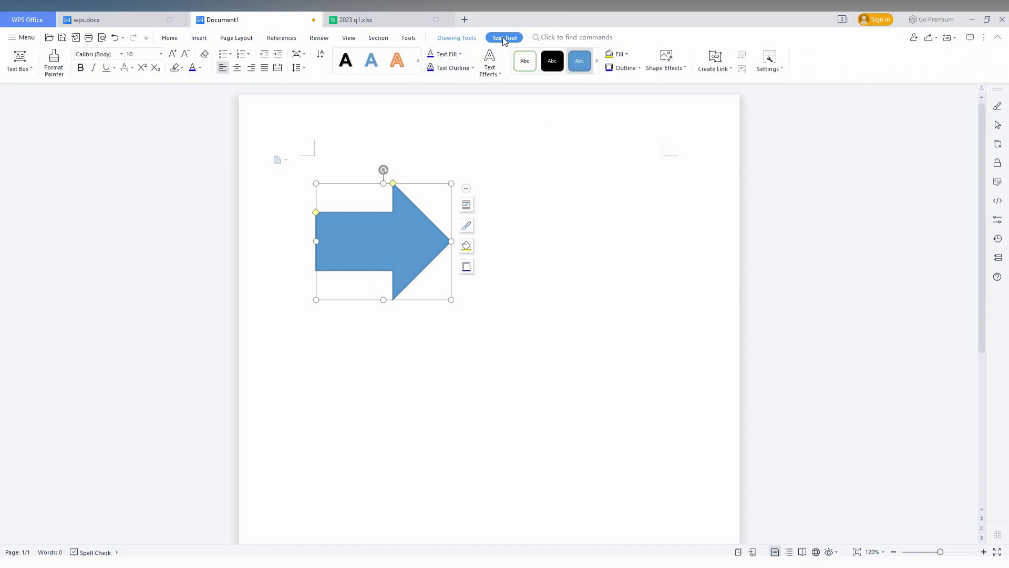
Try orange and grey shape styles, then fill the block arrow yellow
click(457, 37)
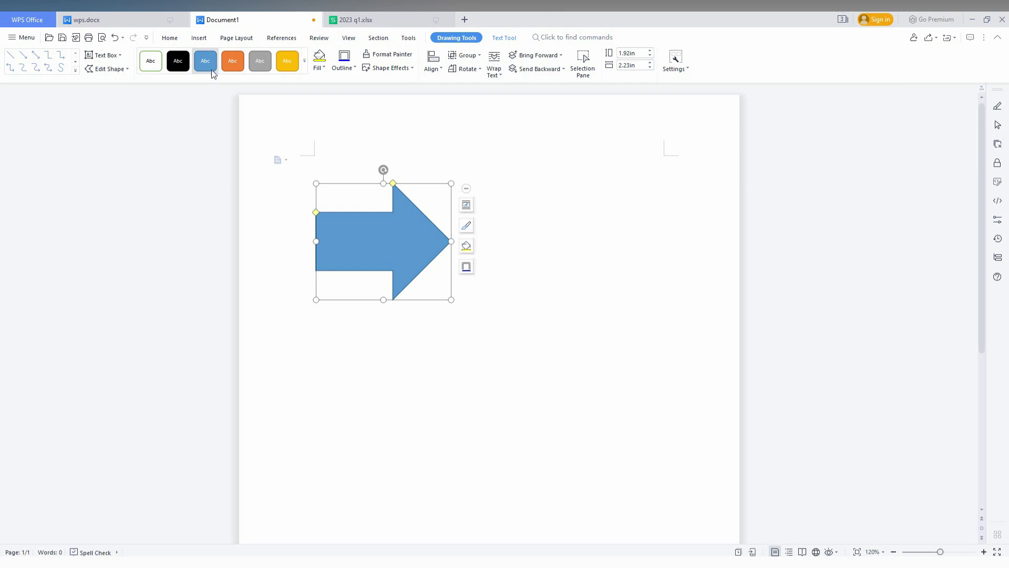
click(232, 63)
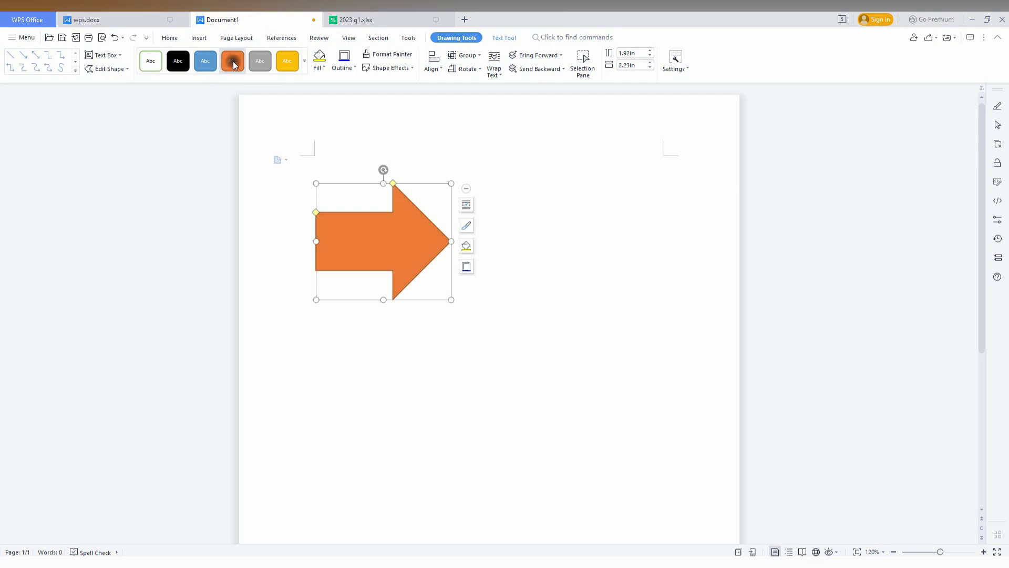
click(260, 64)
click(283, 63)
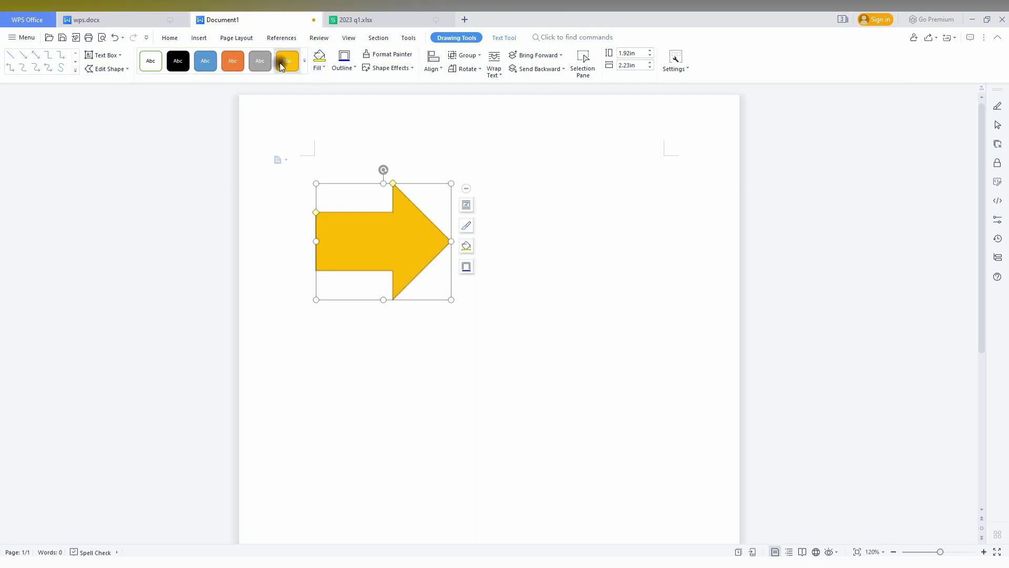
Try a recommended gradient fill and dismiss the subscription popup that appears
click(317, 68)
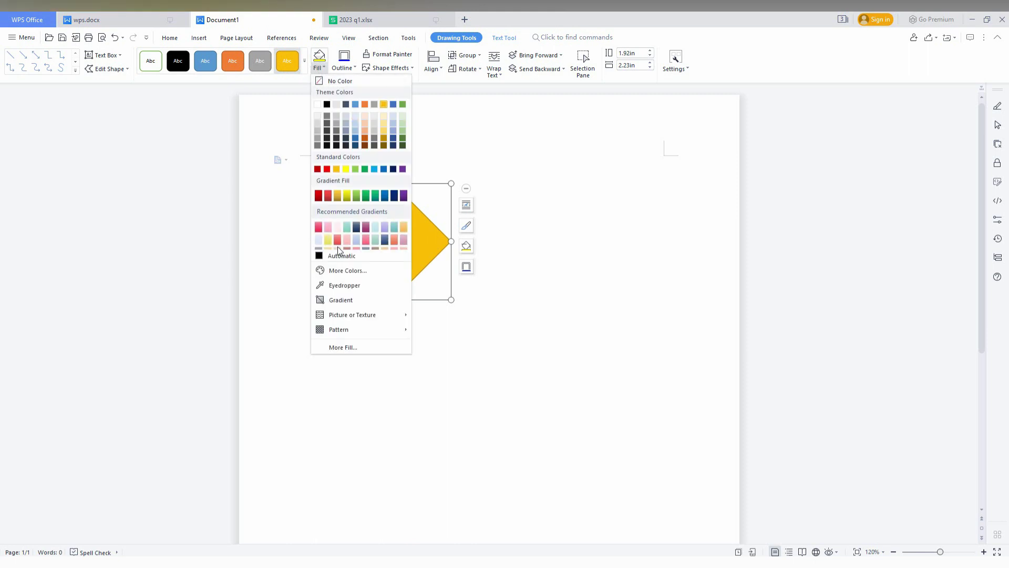
click(362, 226)
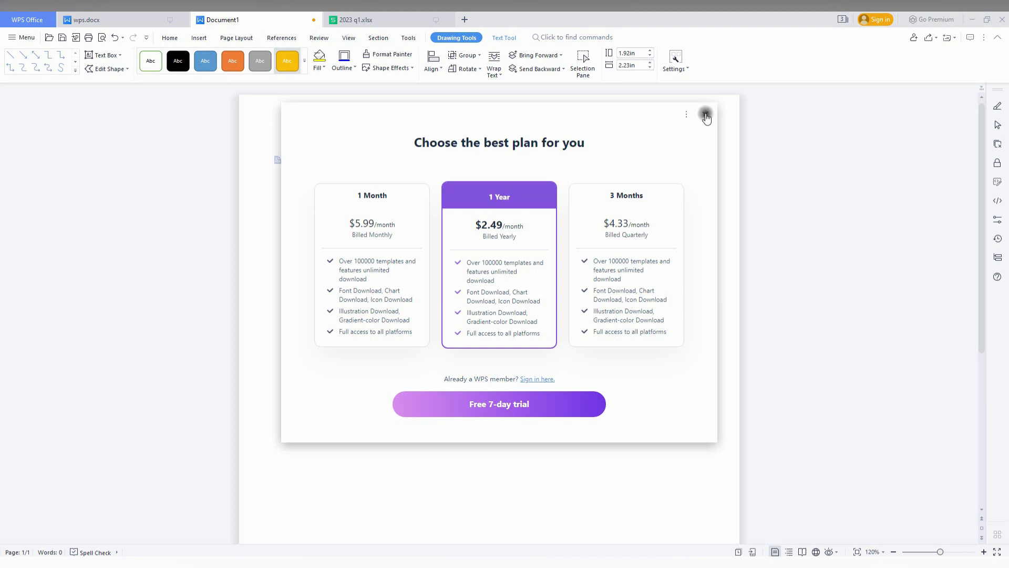
click(706, 114)
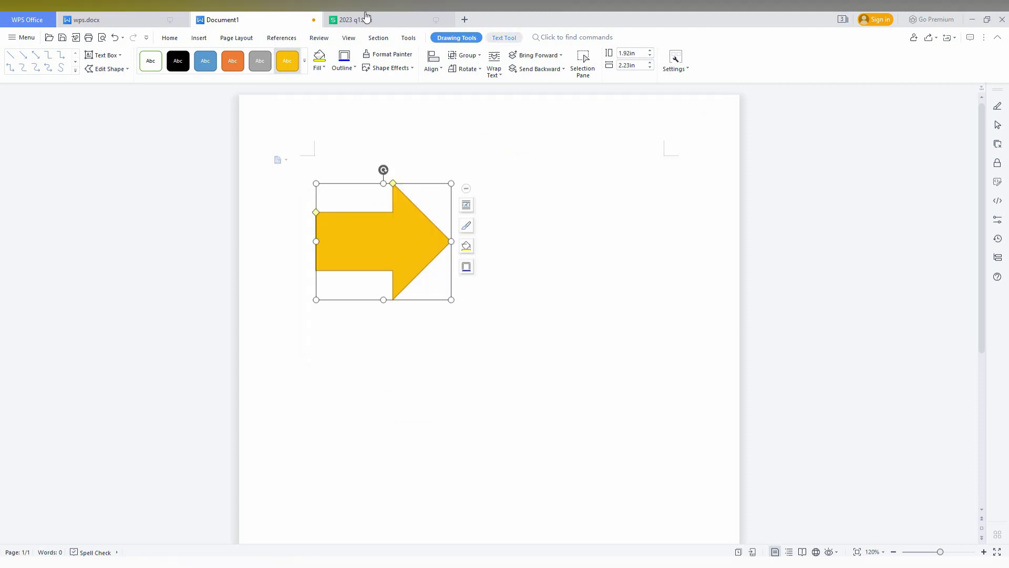
Give the yellow arrow a black outline and an outer shadow
click(348, 68)
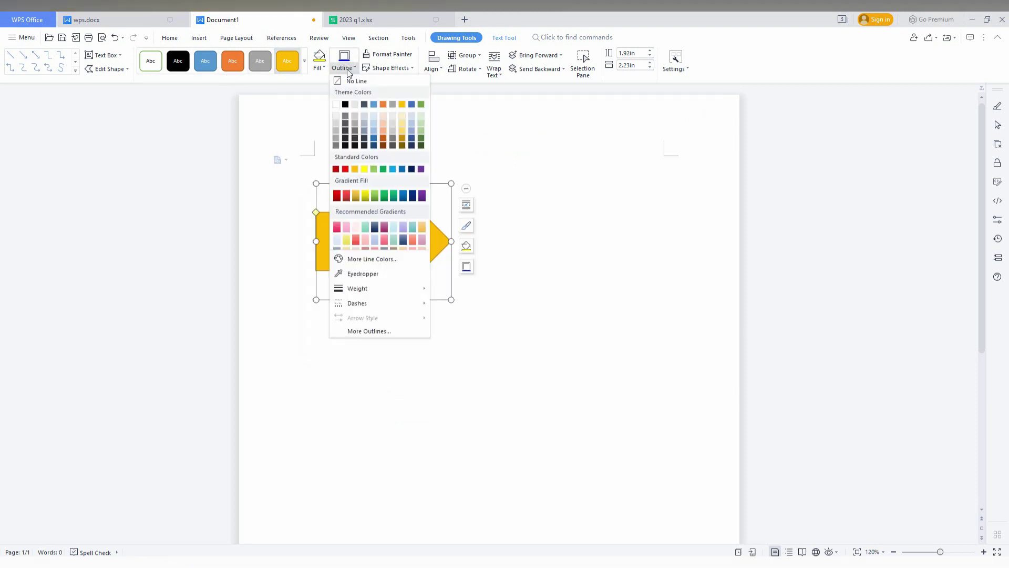
click(346, 104)
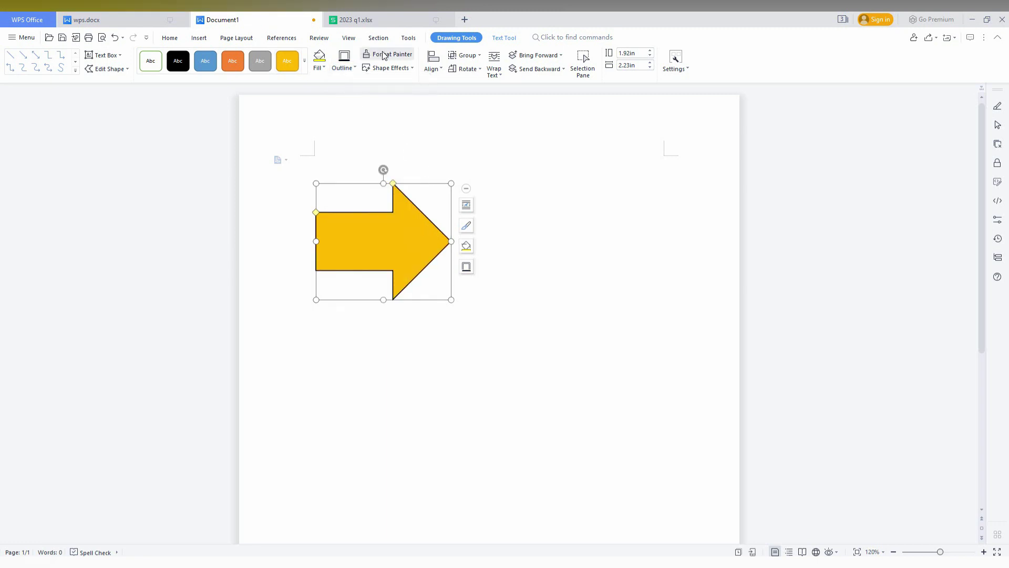
click(398, 68)
mouse_move(389, 82)
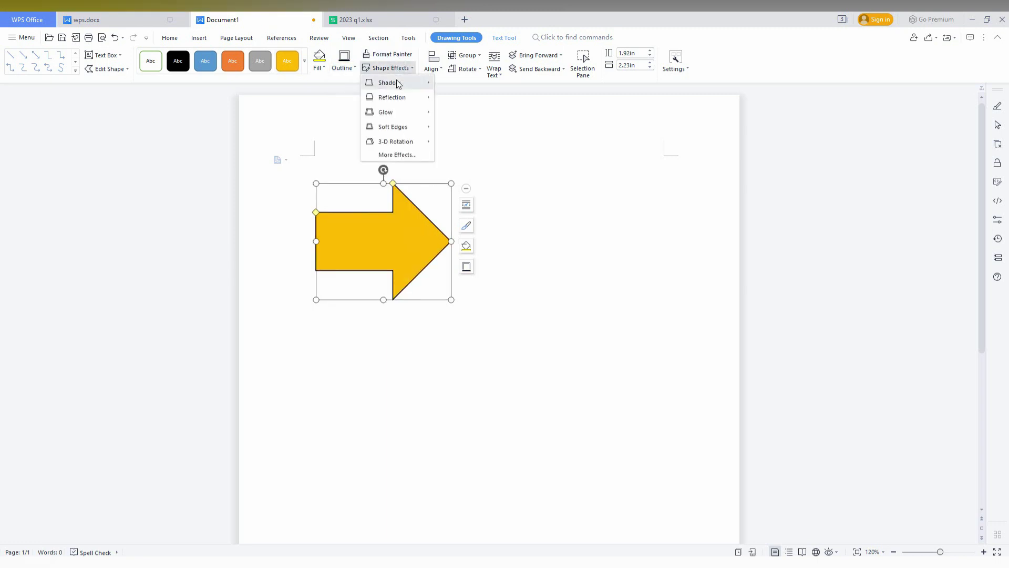
click(454, 153)
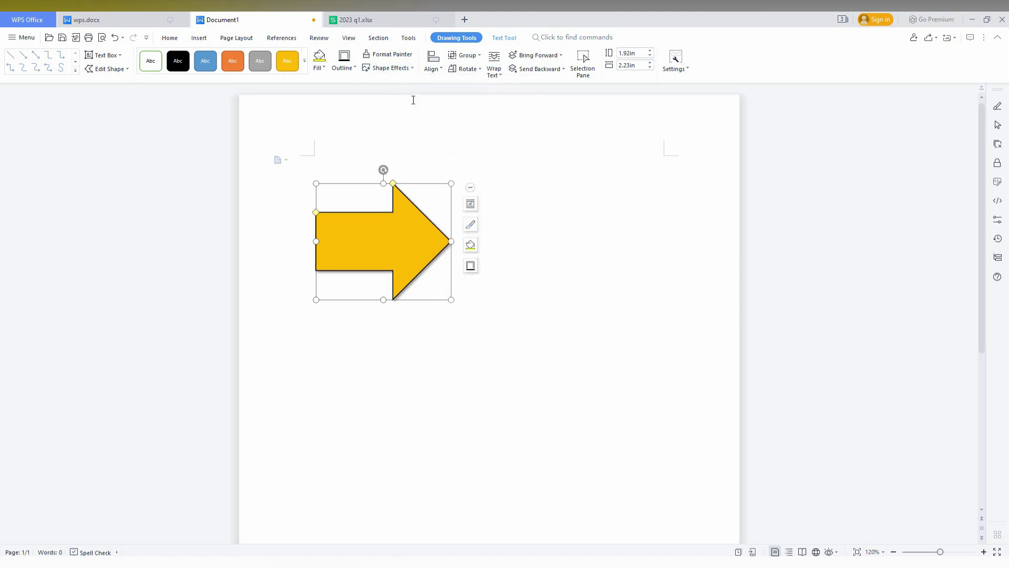
Try a 3-D rotation preset, then apply an inner shadow to the arrow
click(393, 69)
mouse_move(392, 127)
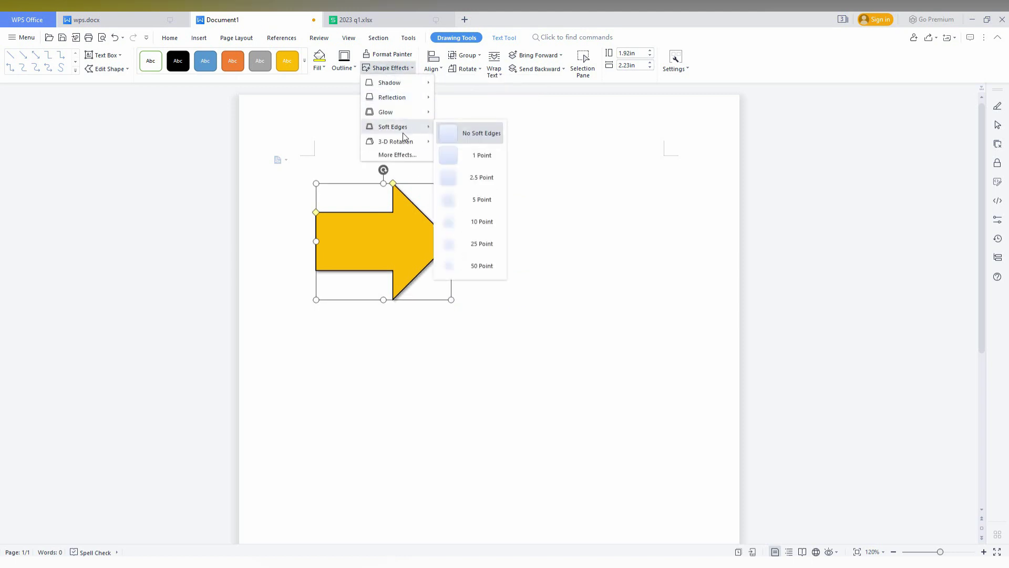
click(477, 206)
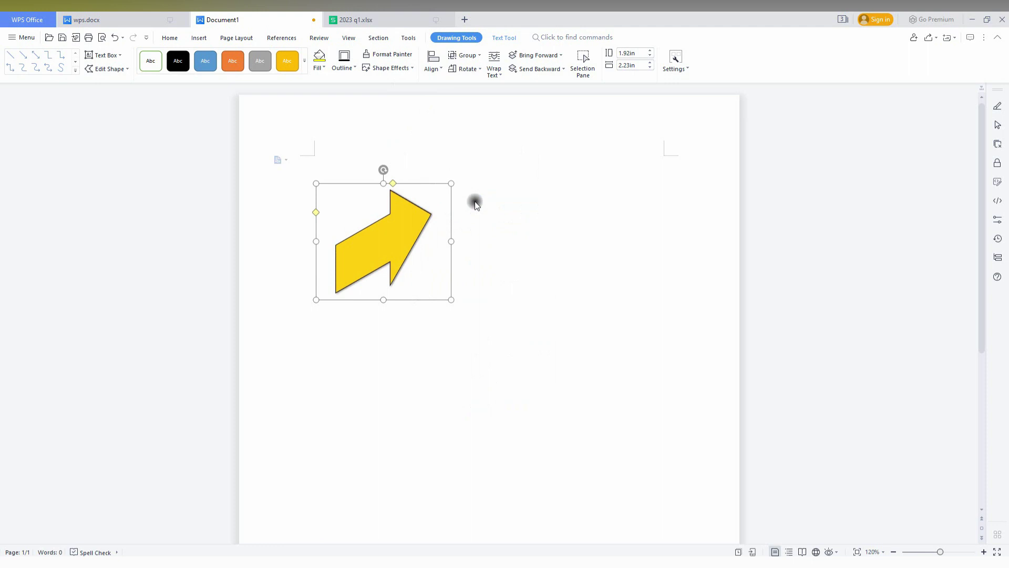
click(391, 69)
mouse_move(390, 83)
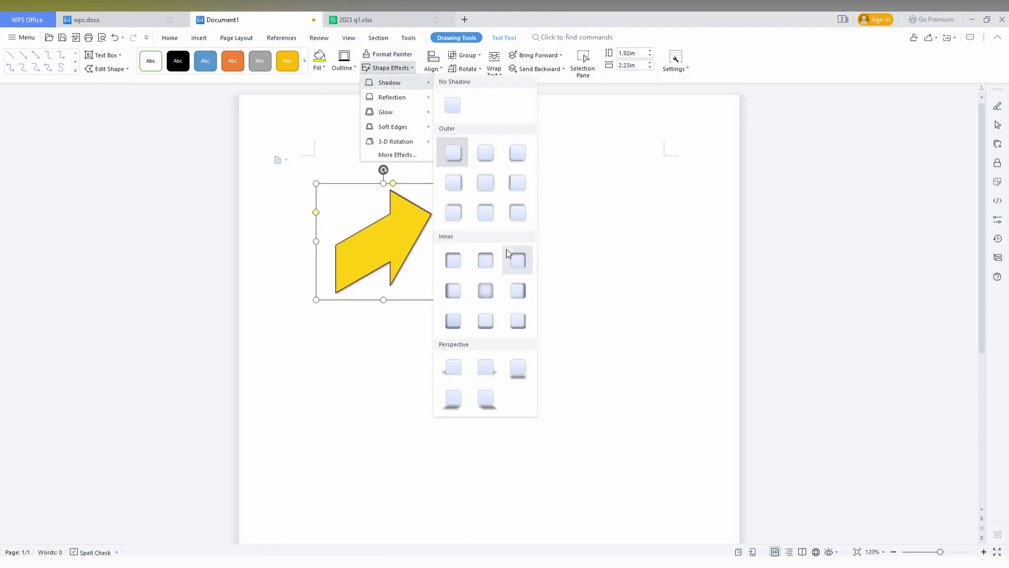
click(511, 259)
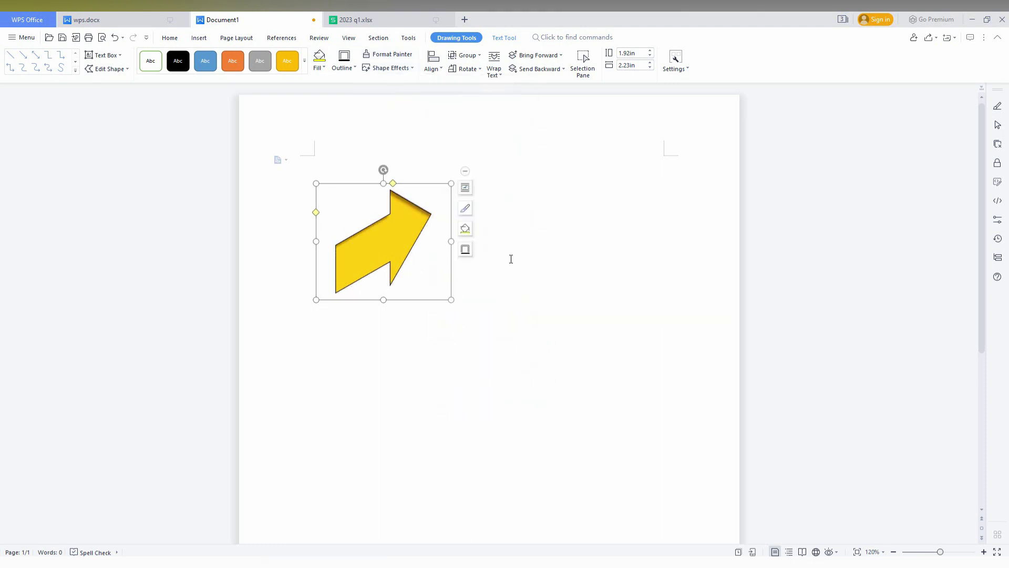
Try another 3-D rotation, reset it to No Rotation, and deselect the arrow
click(376, 72)
mouse_move(396, 140)
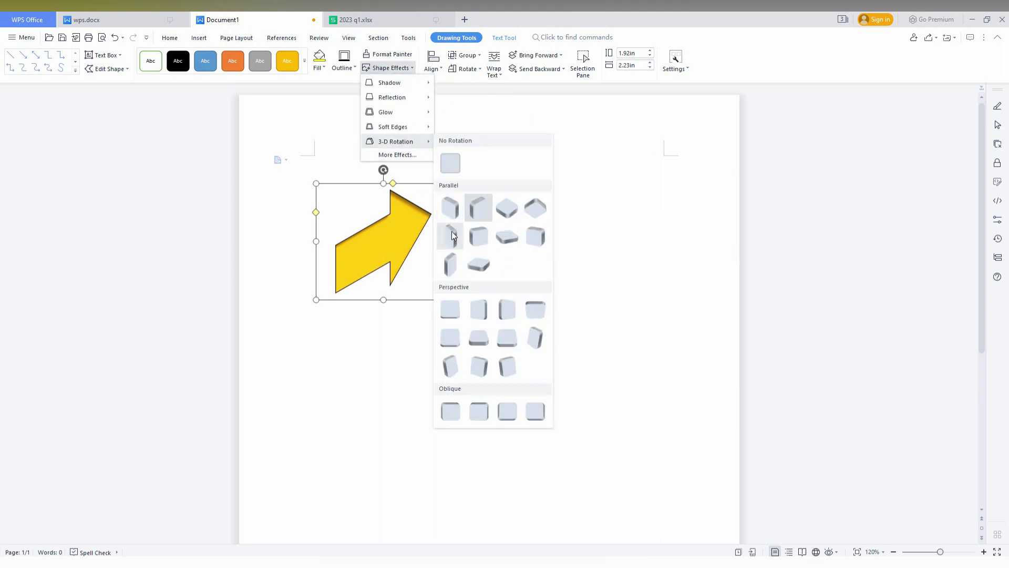
click(457, 263)
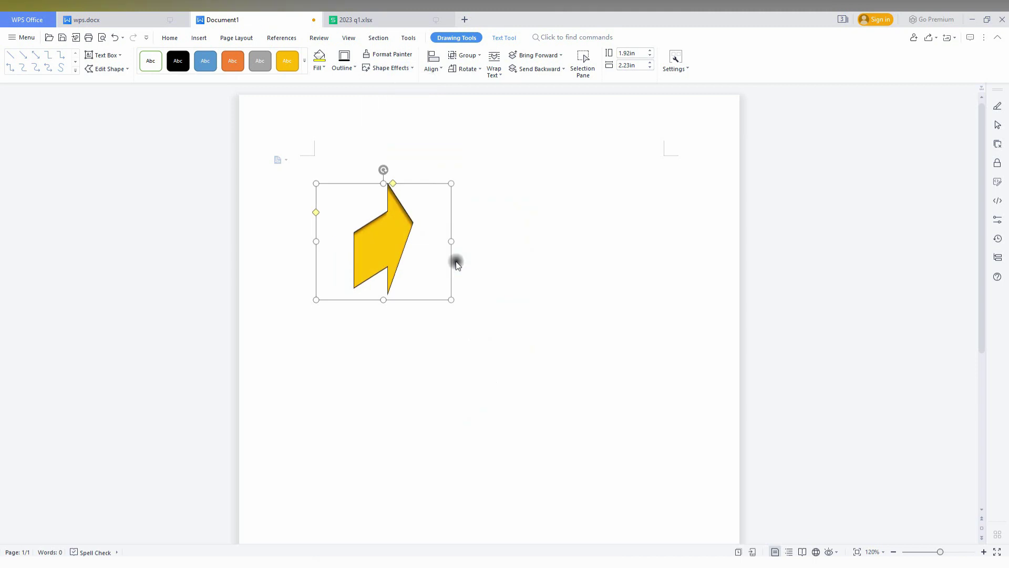
click(393, 69)
mouse_move(395, 141)
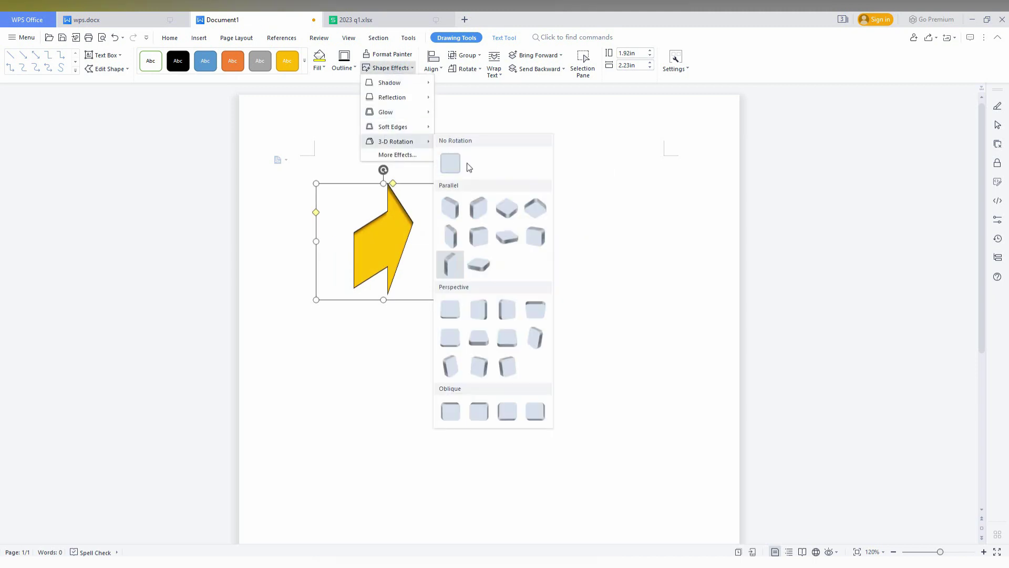
click(453, 167)
click(489, 219)
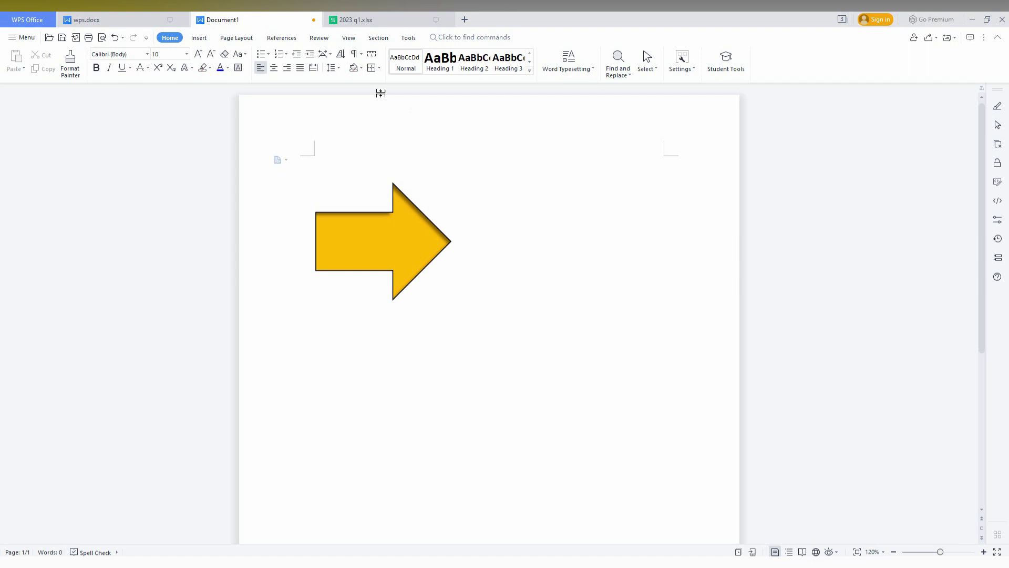
Draw a curved U-turn block arrow to the right of the yellow arrow
click(200, 38)
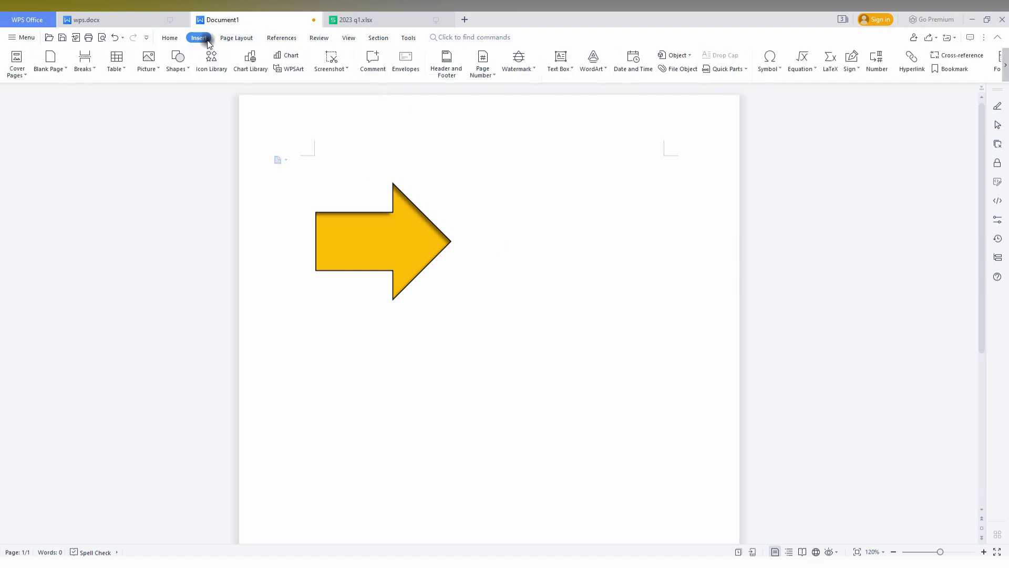
click(177, 62)
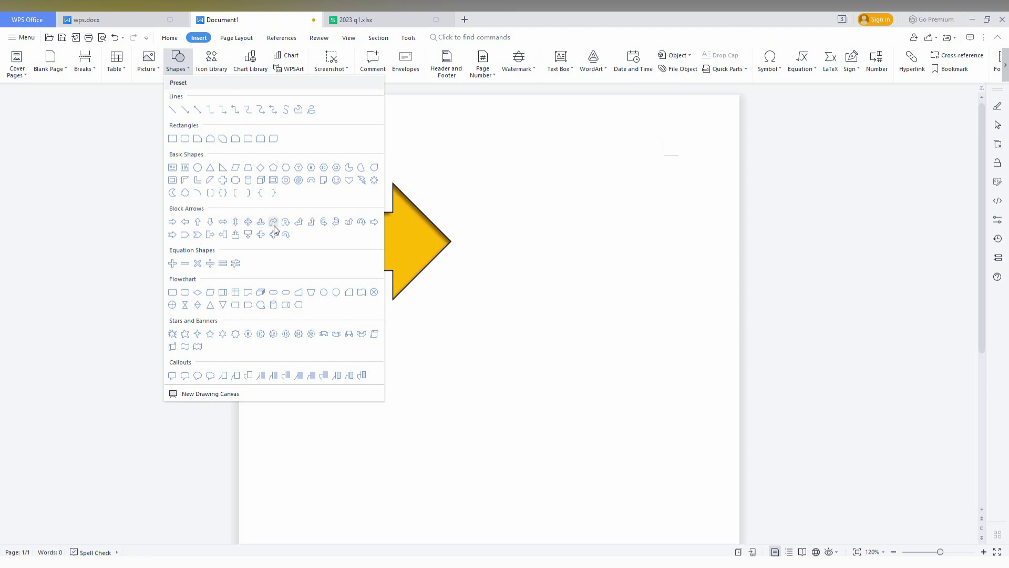
click(347, 221)
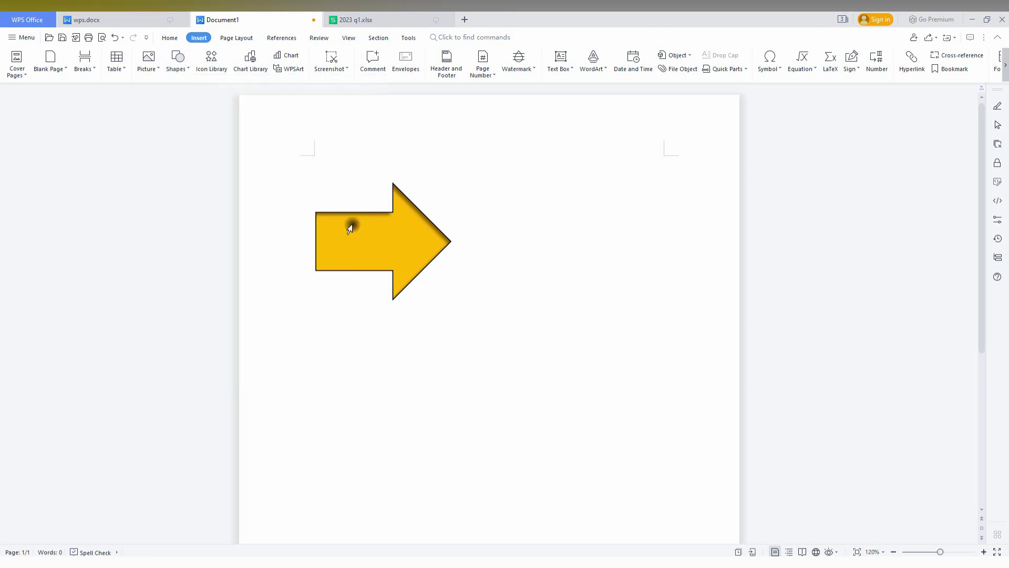
mouse_move(483, 208)
mouse_down()
mouse_move(822, 339)
mouse_move(627, 304)
mouse_up()
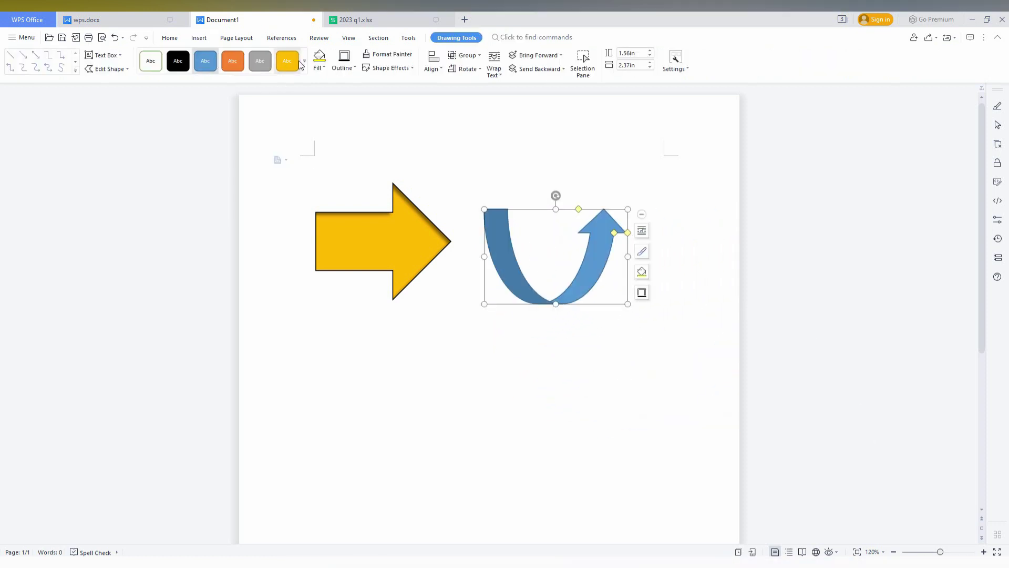
click(199, 37)
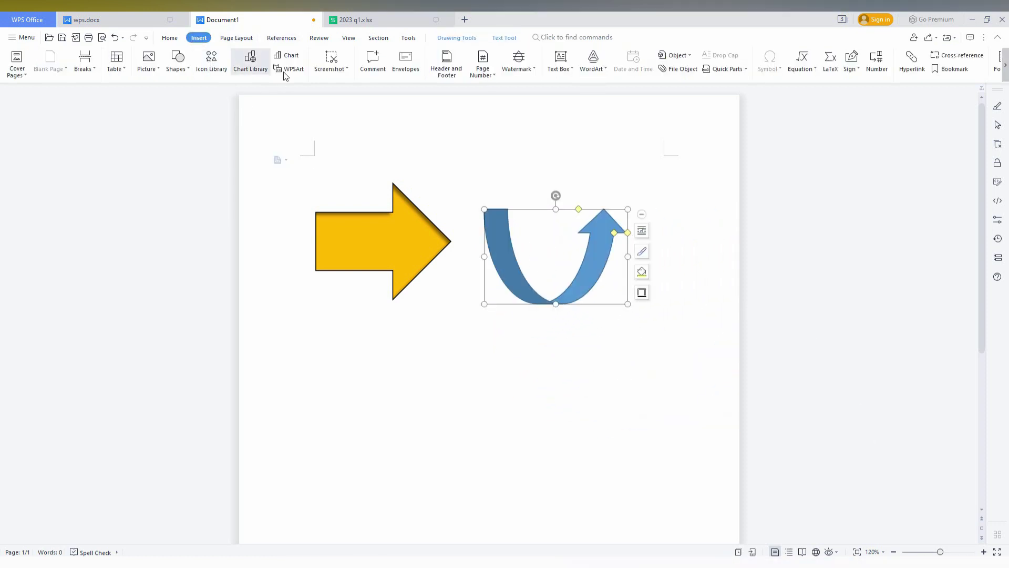
click(177, 62)
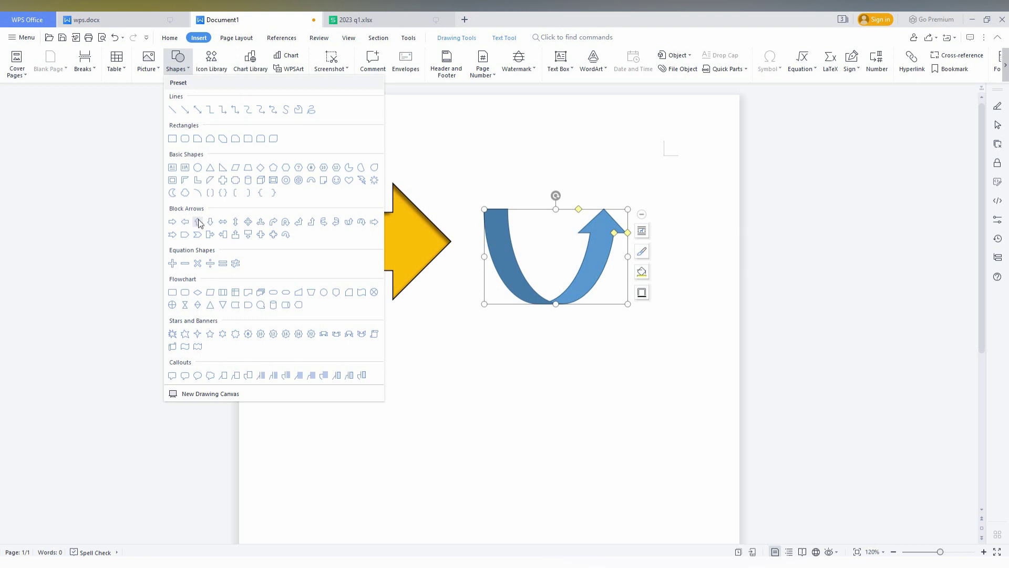
Draw a bent-up arrow below the yellow arrow, fill it black, and select the U-turn arrow
click(272, 224)
mouse_move(338, 316)
mouse_down()
mouse_move(370, 445)
mouse_move(440, 385)
mouse_up()
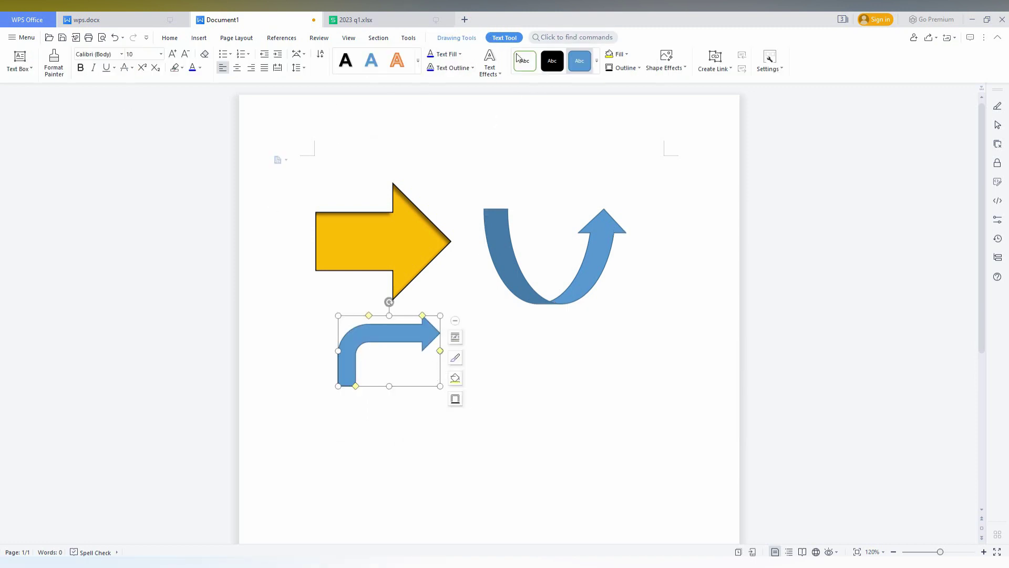
click(550, 65)
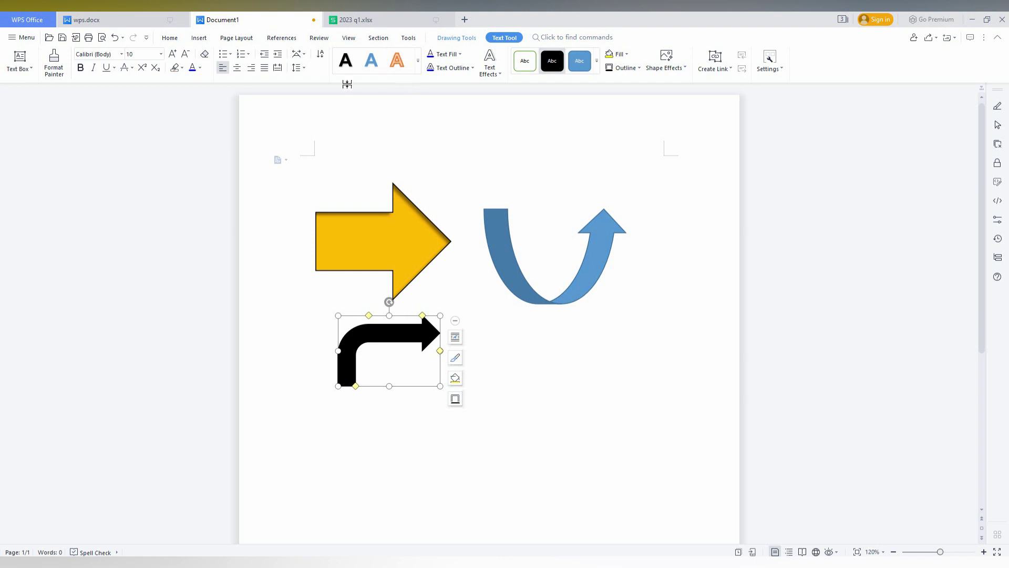
click(466, 40)
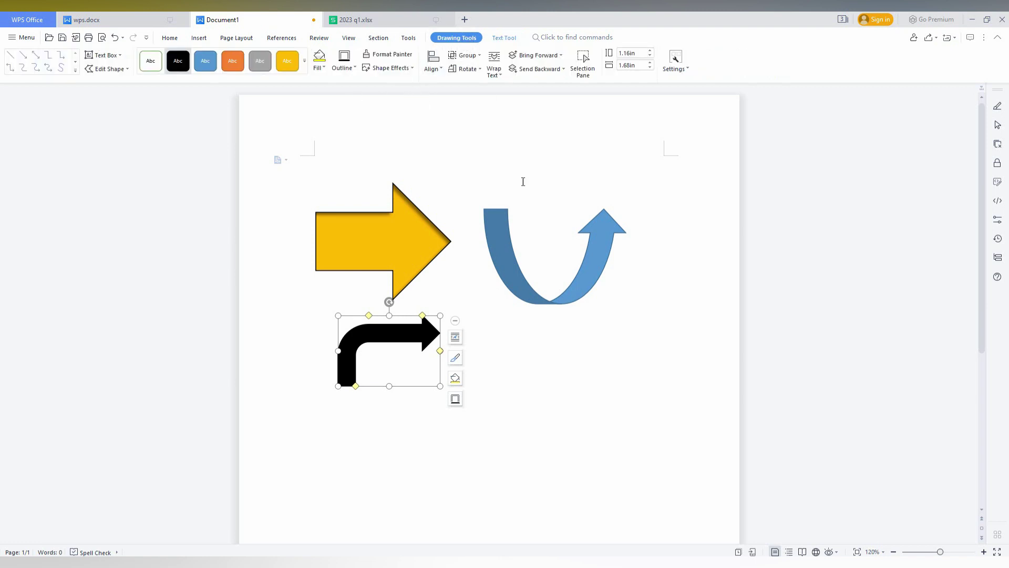
click(500, 233)
Try a yellow glow, then give the U-turn arrow a blue glow and deselect it
click(379, 69)
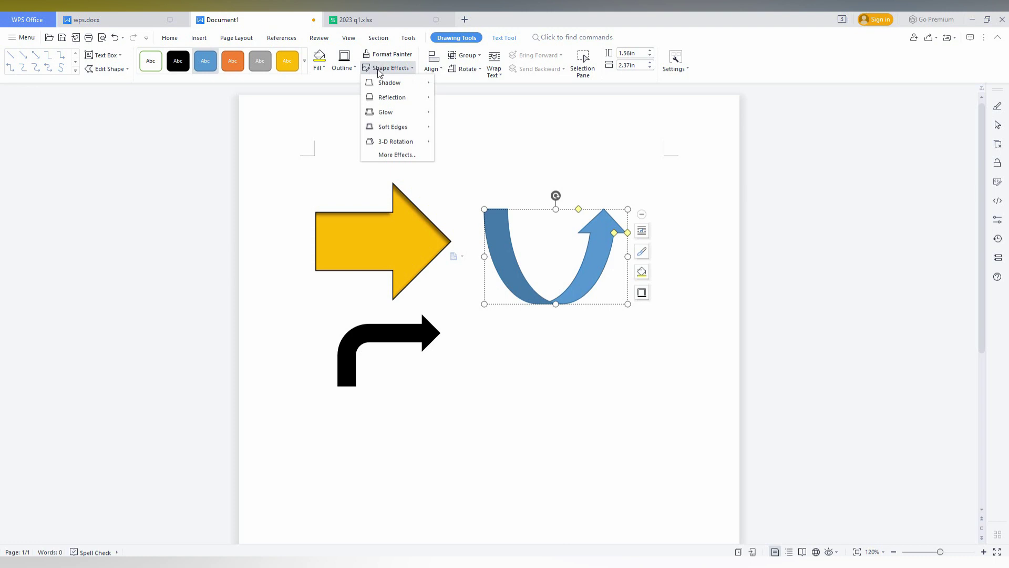
mouse_move(386, 112)
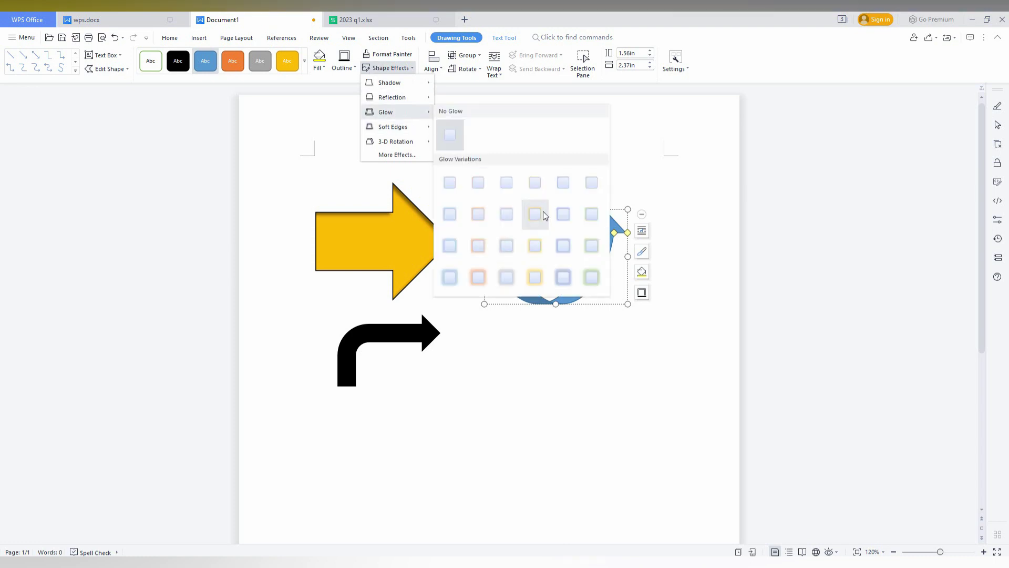
click(543, 211)
click(400, 69)
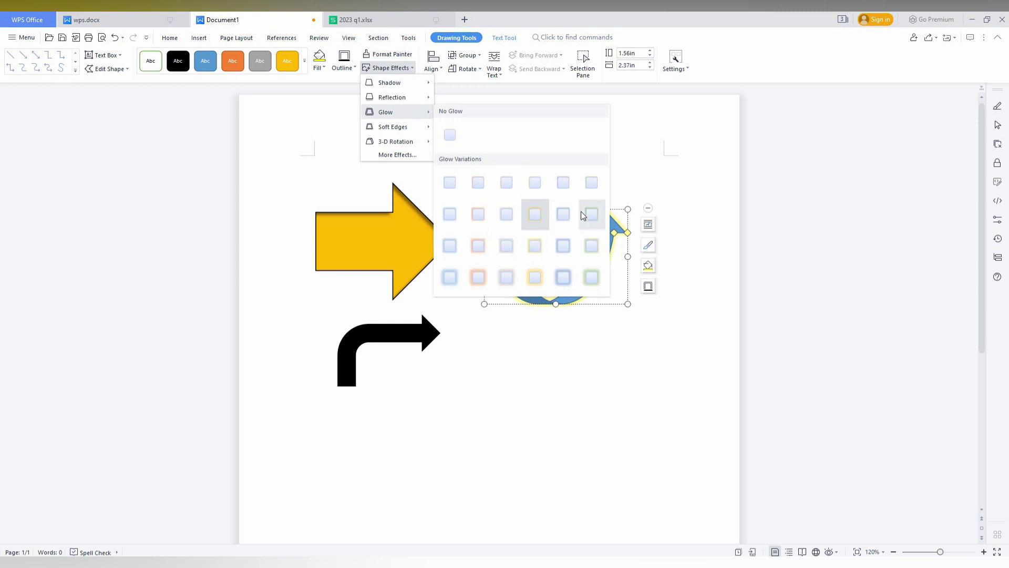
click(556, 211)
click(544, 348)
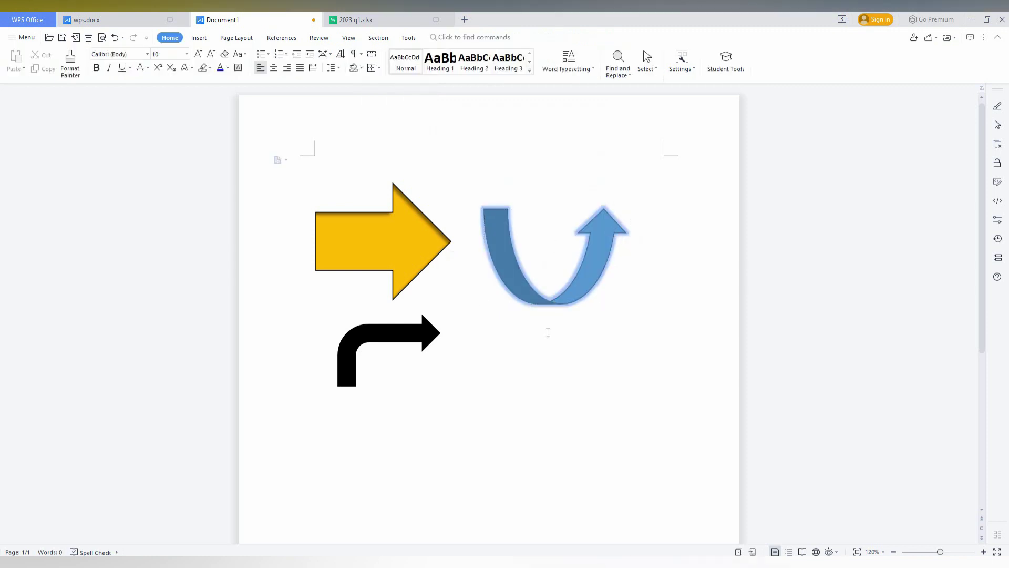